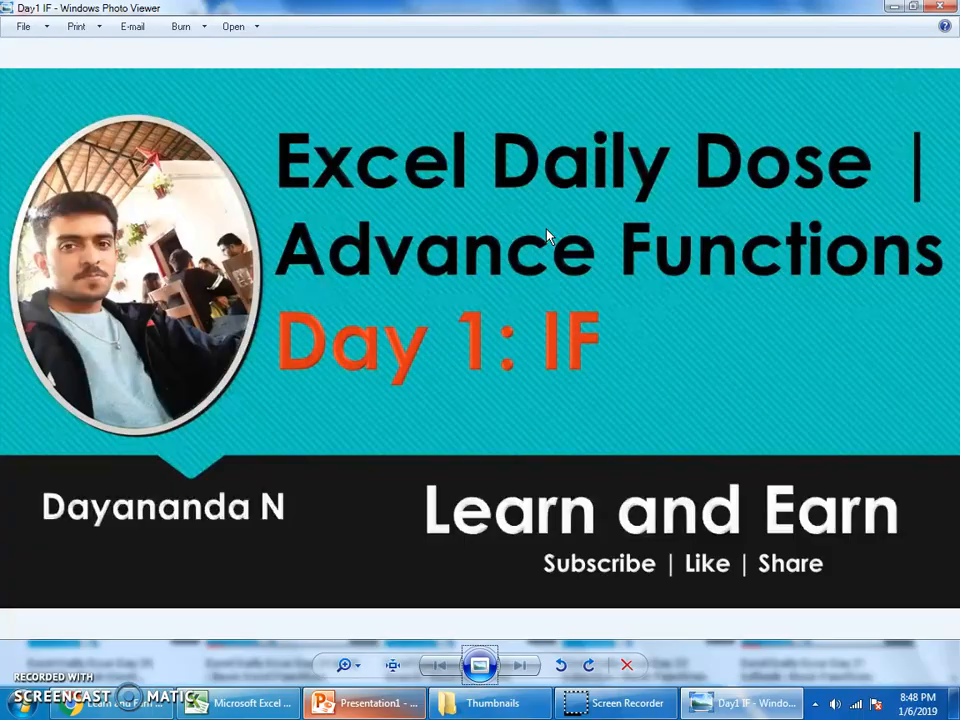
Step: Switch to the Index and Planner workbook in Excel
key(alt+Tab)
key(Up)
key(Up)
key(Up)
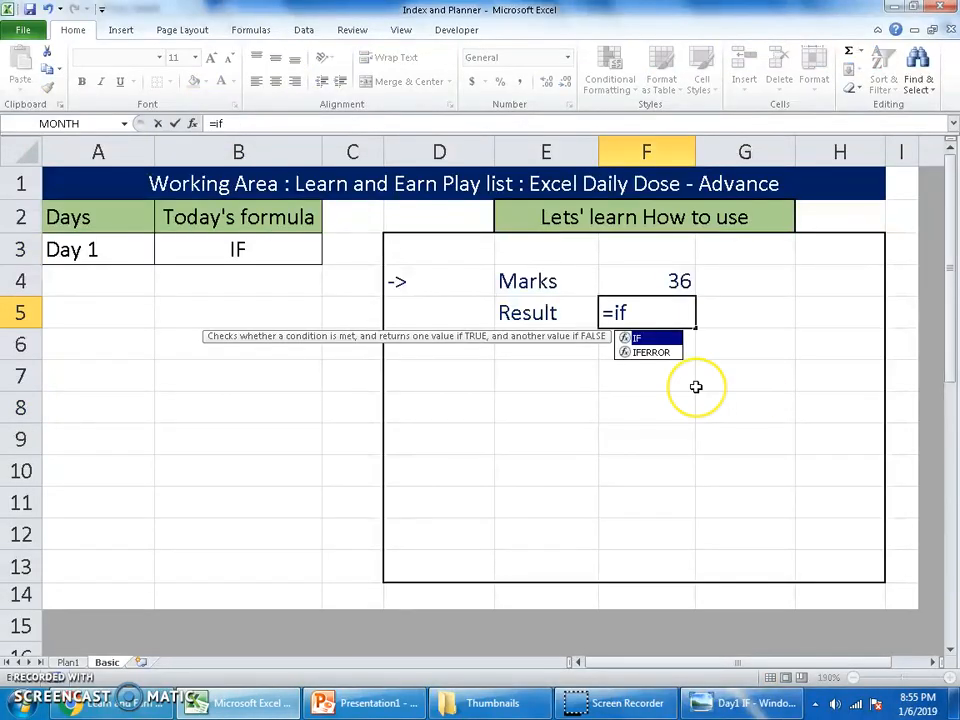
key(Escape)
key(Escape)
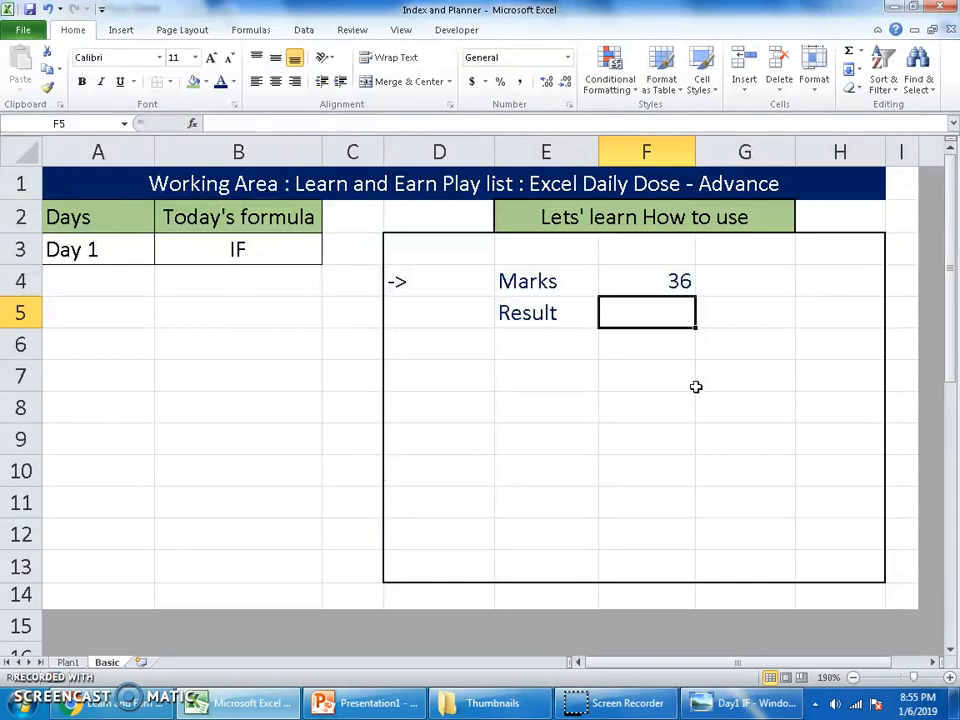
Step: Set the Marks value in cell F4 to 35
click(650, 281)
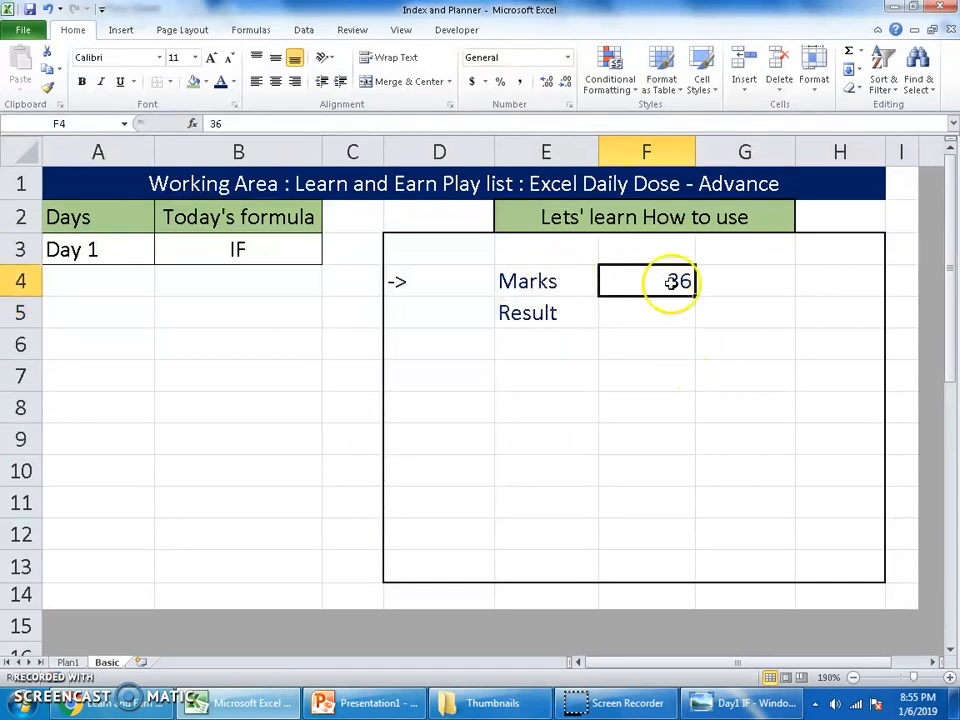
click(544, 311)
click(643, 310)
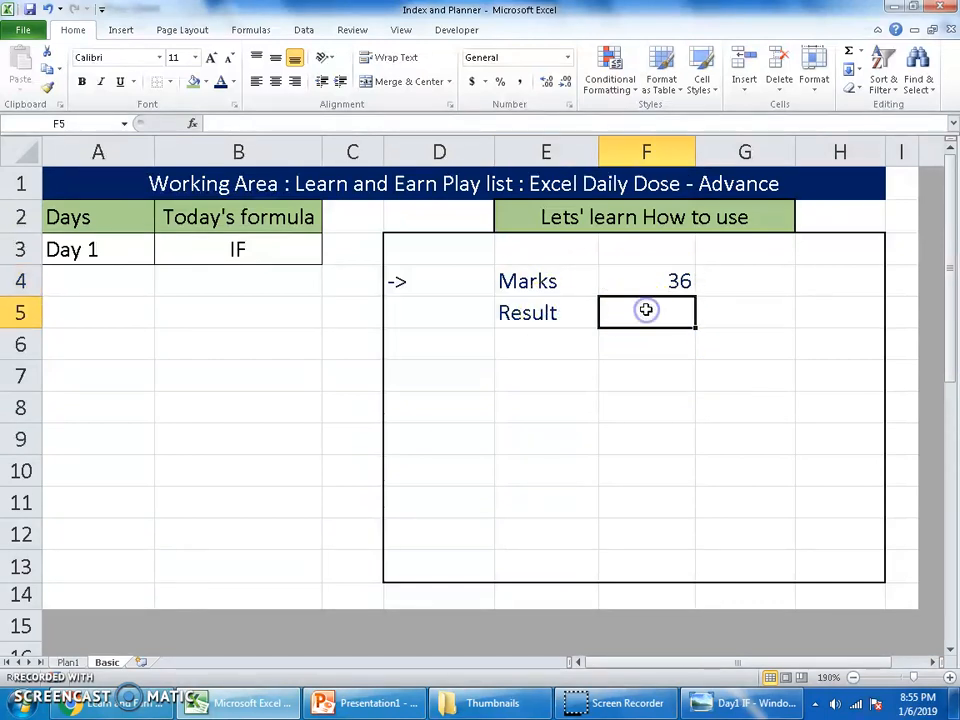
click(653, 284)
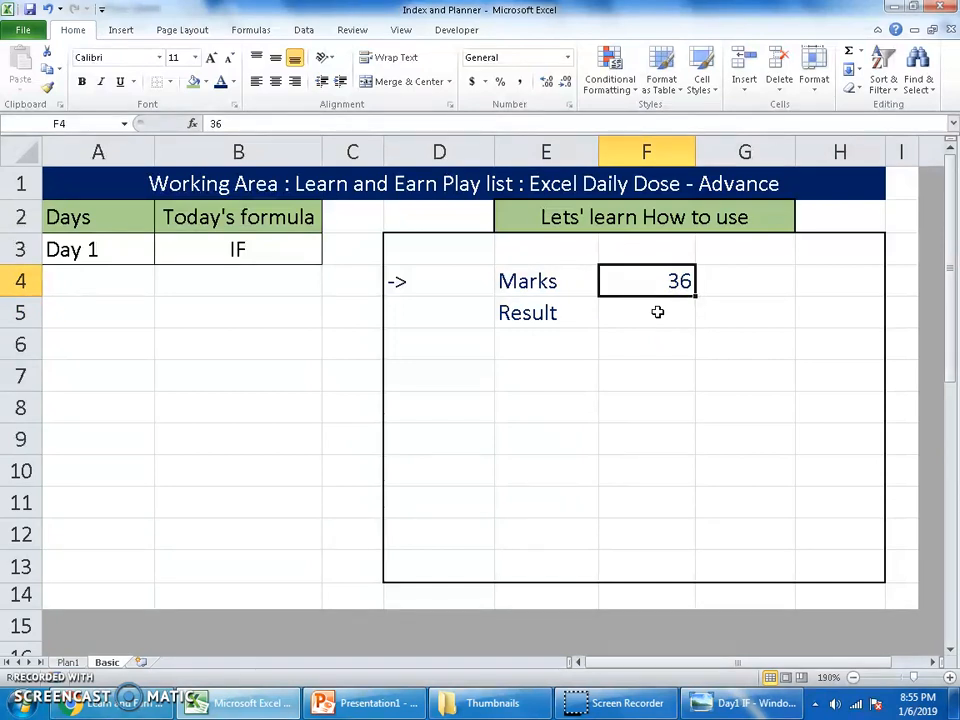
click(671, 292)
text(35)
key(Return)
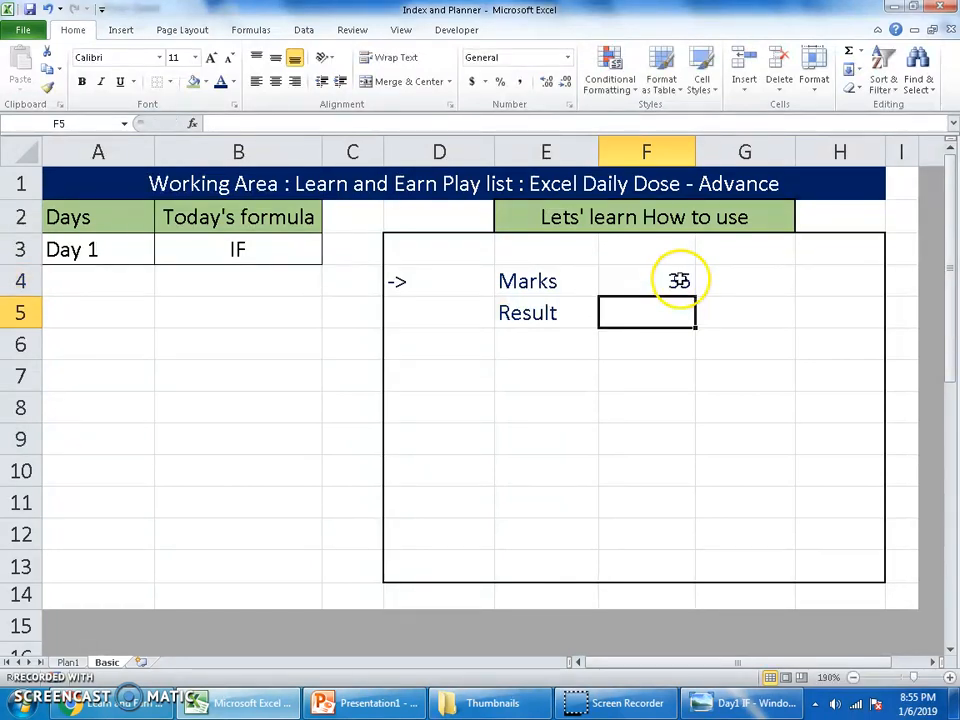
Step: Start an IF formula in the Result cell F5 with the logical test F4>35
click(683, 325)
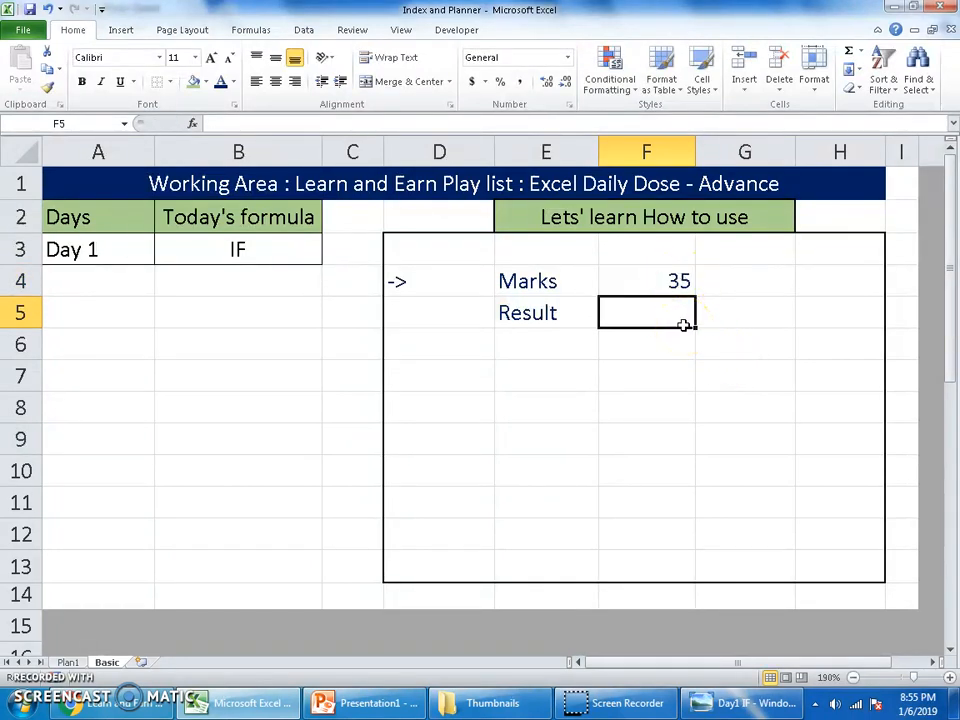
text(=if)
key(Tab)
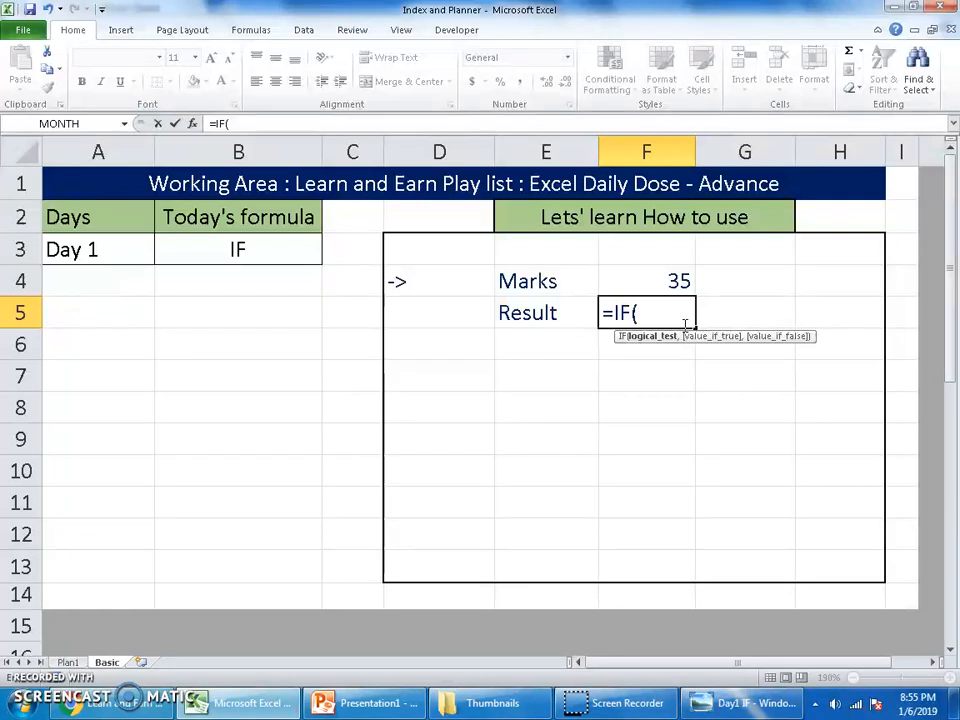
click(677, 280)
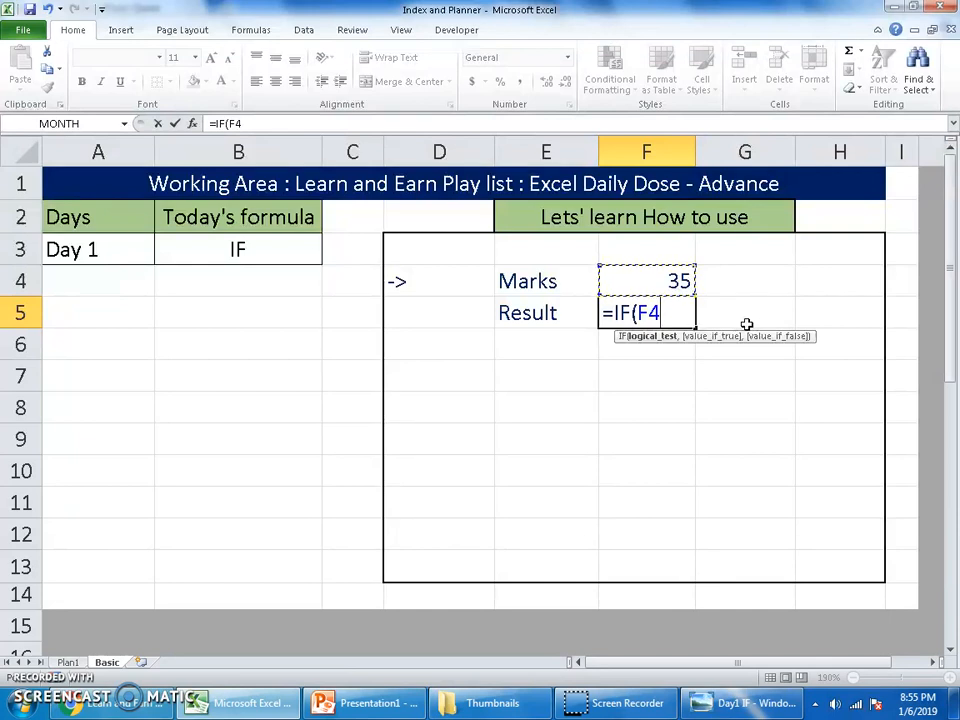
key(BackSpace)
key(BackSpace)
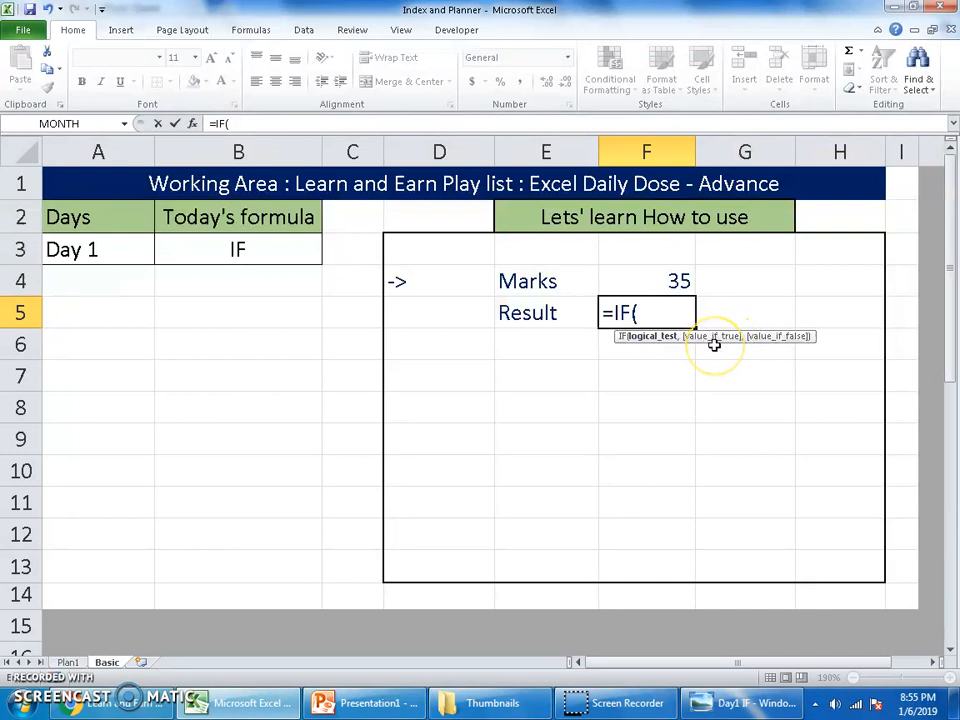
click(778, 338)
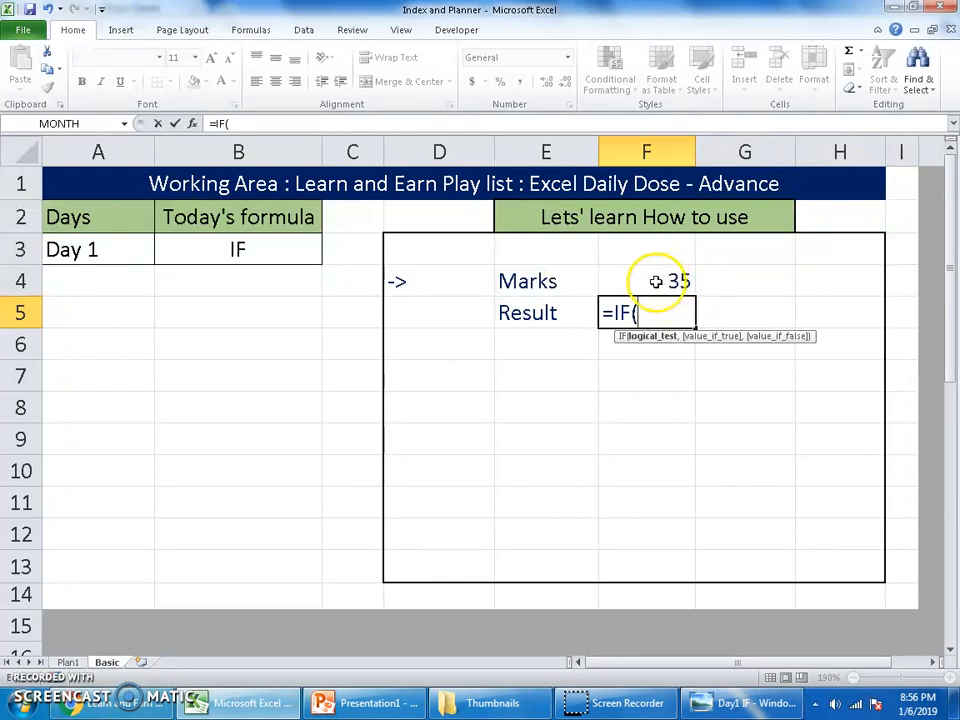
click(694, 283)
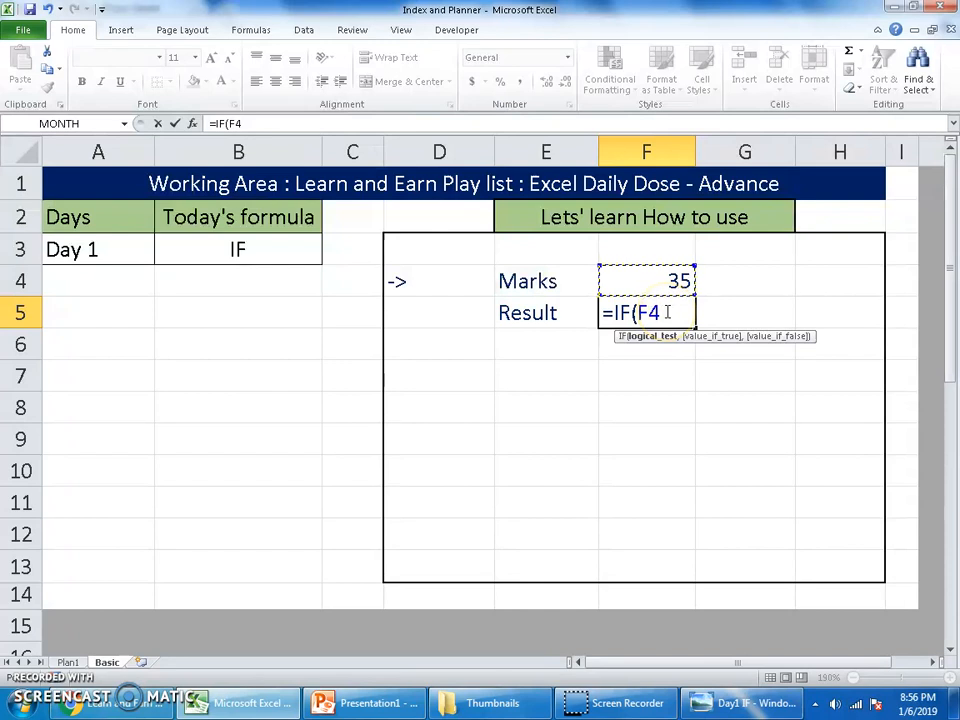
text(>)
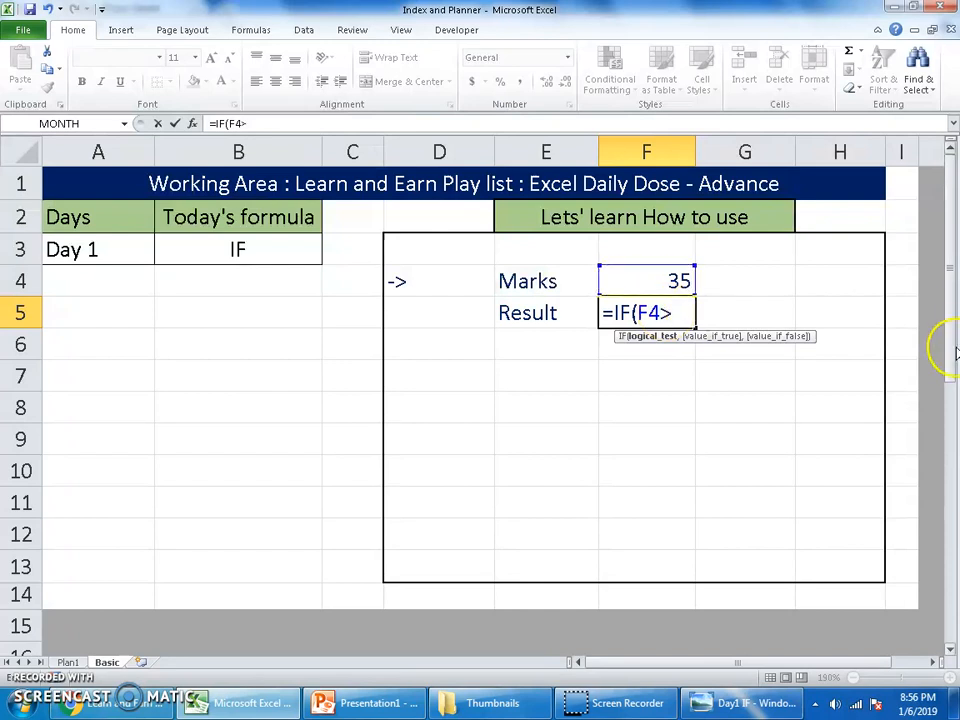
text(35)
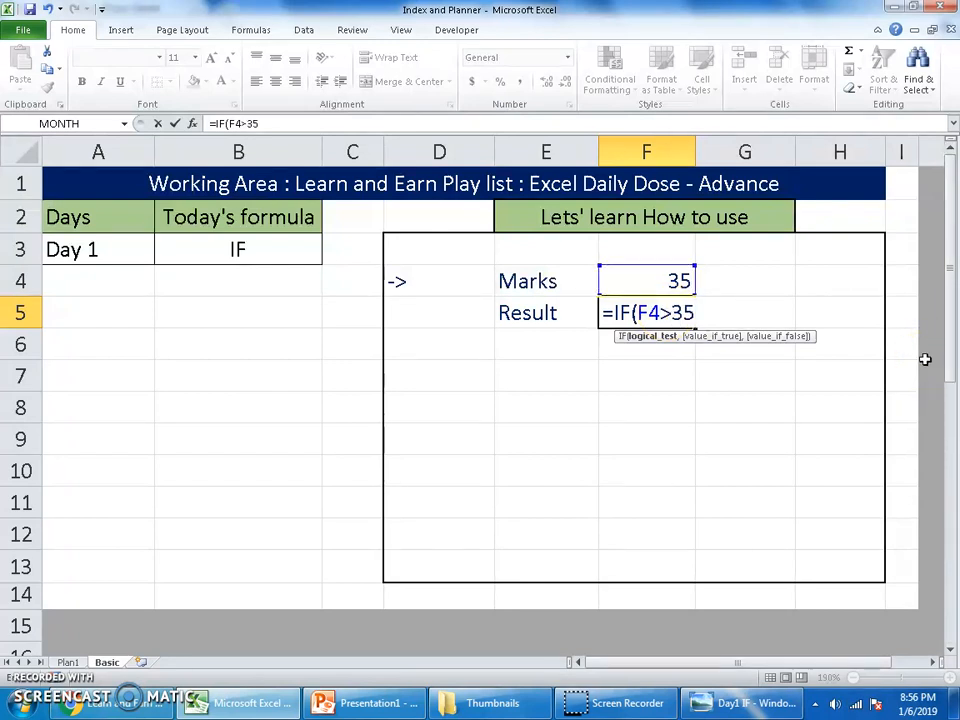
text(,)
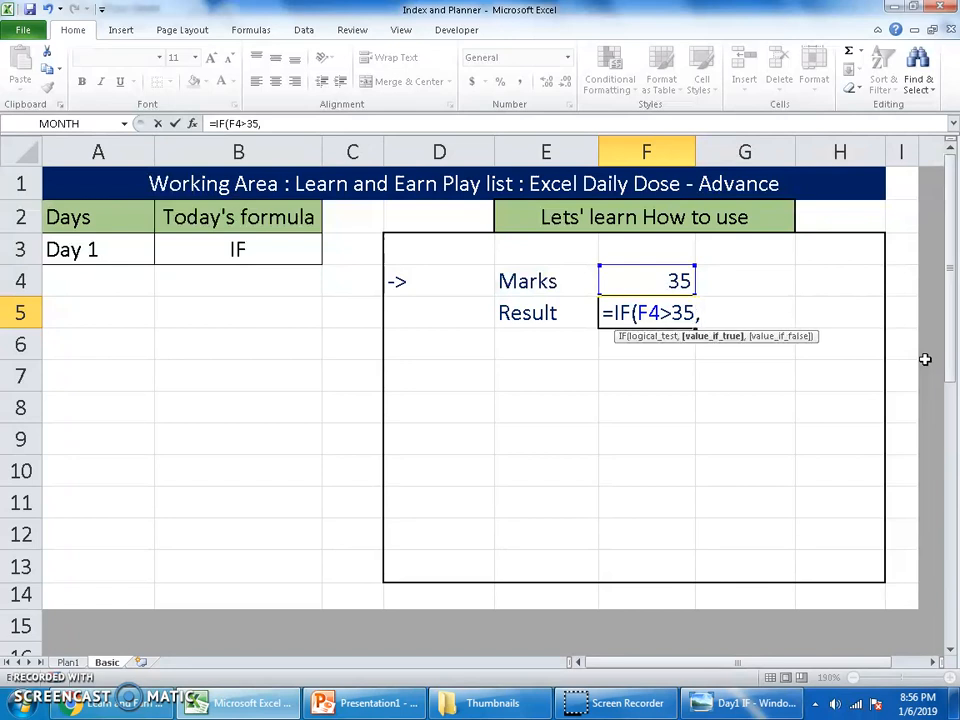
text("Pass")
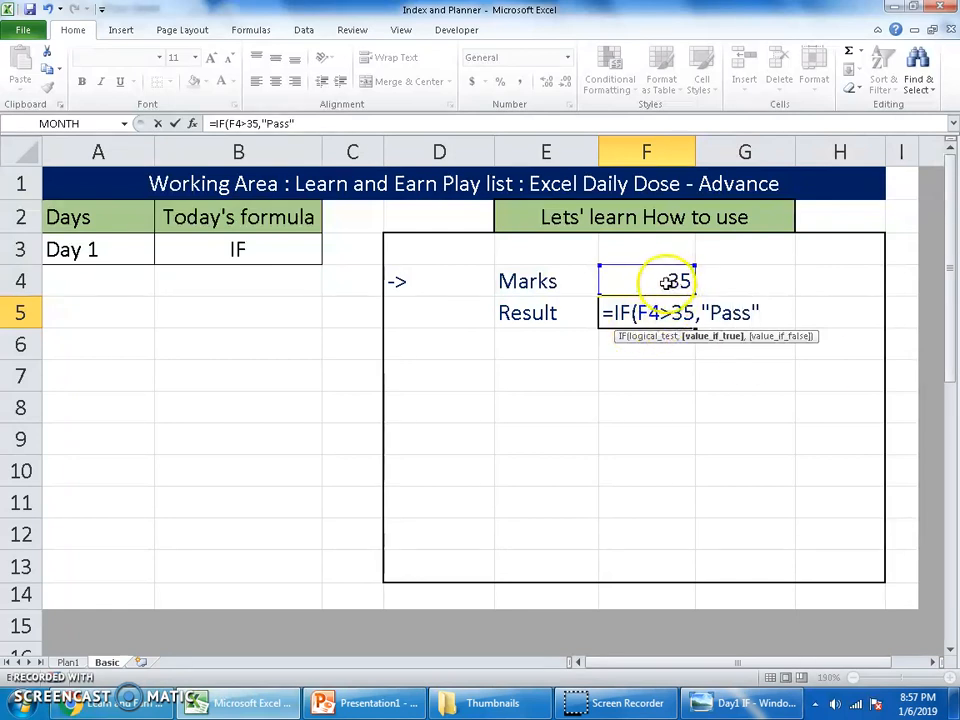
Step: Add "Pass" as the value-if-true argument of the IF formula in F5
drag(673, 314, 665, 314)
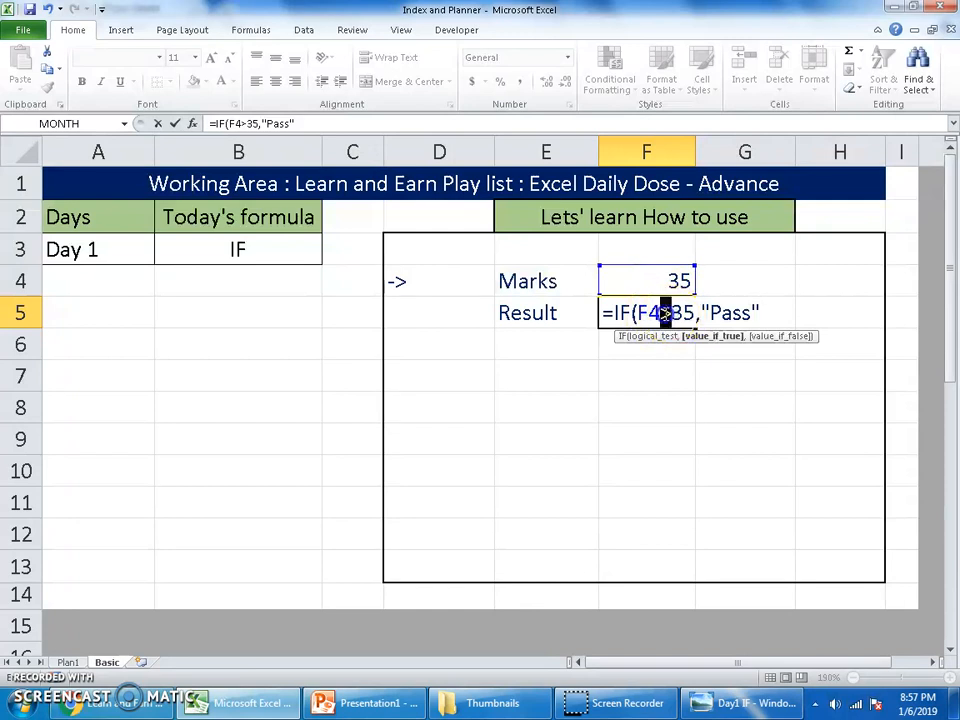
click(665, 314)
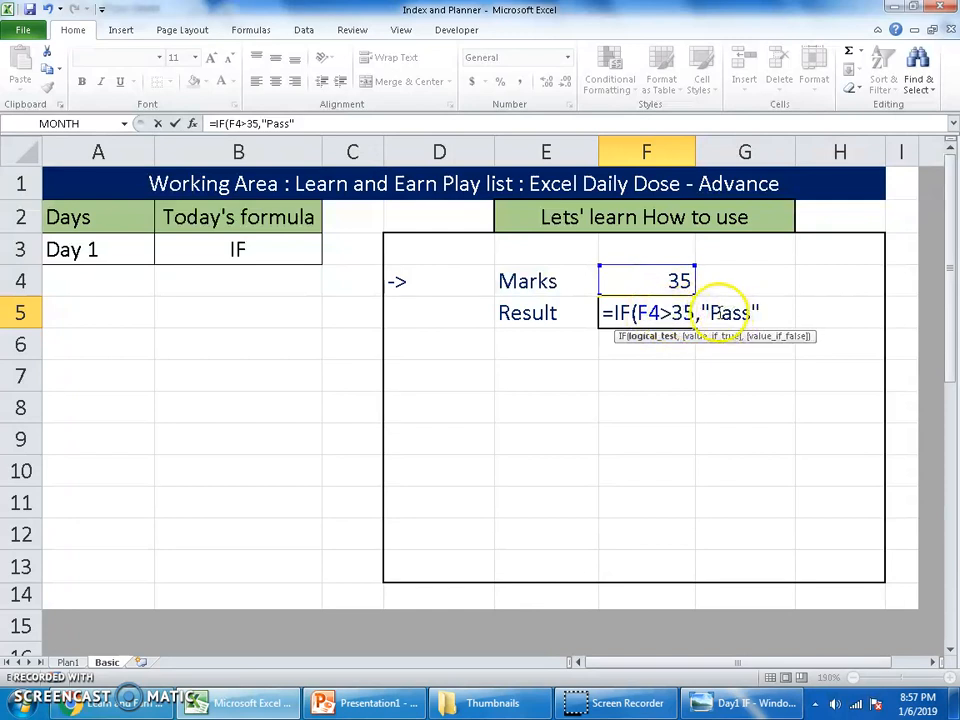
click(765, 312)
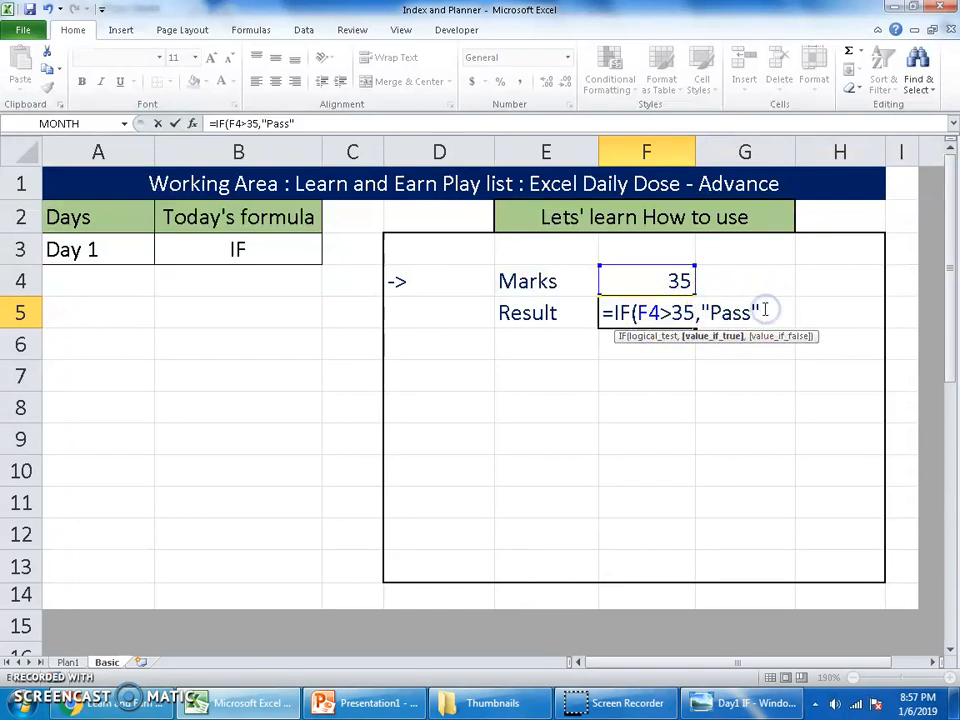
Step: Add "Fail" as the value-if-false argument and commit the completed IF formula in F5
text(,)
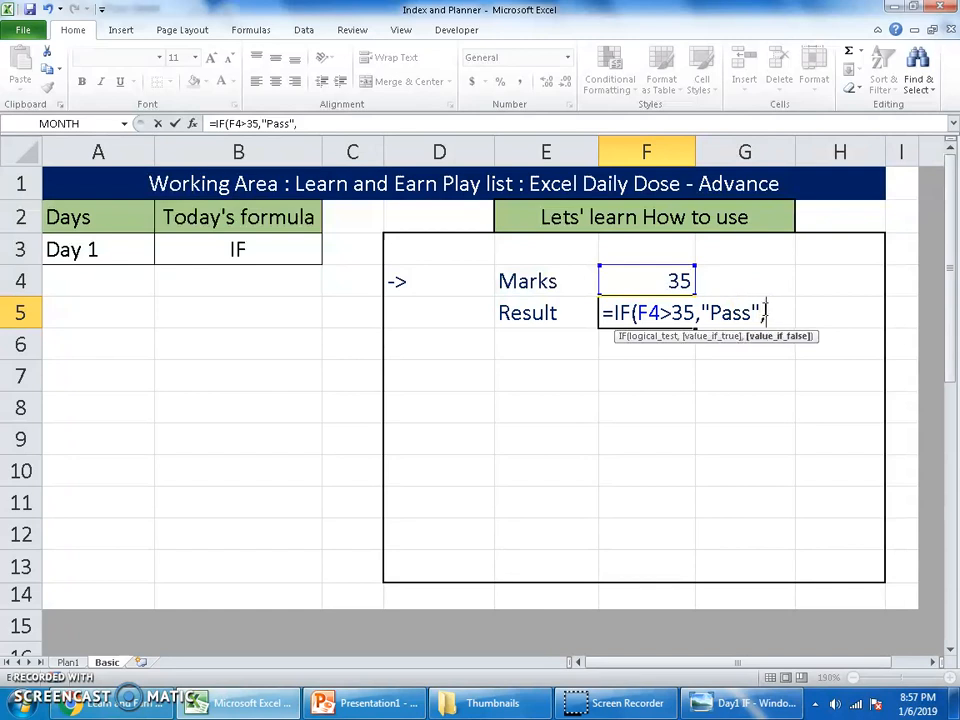
text("Fail"))
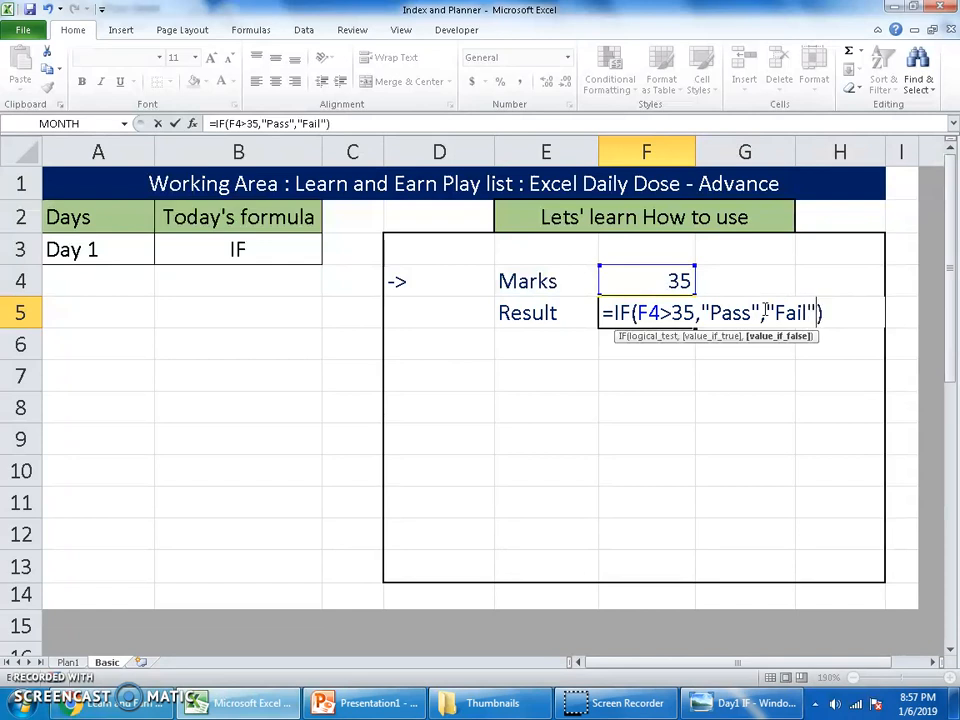
double_click(683, 313)
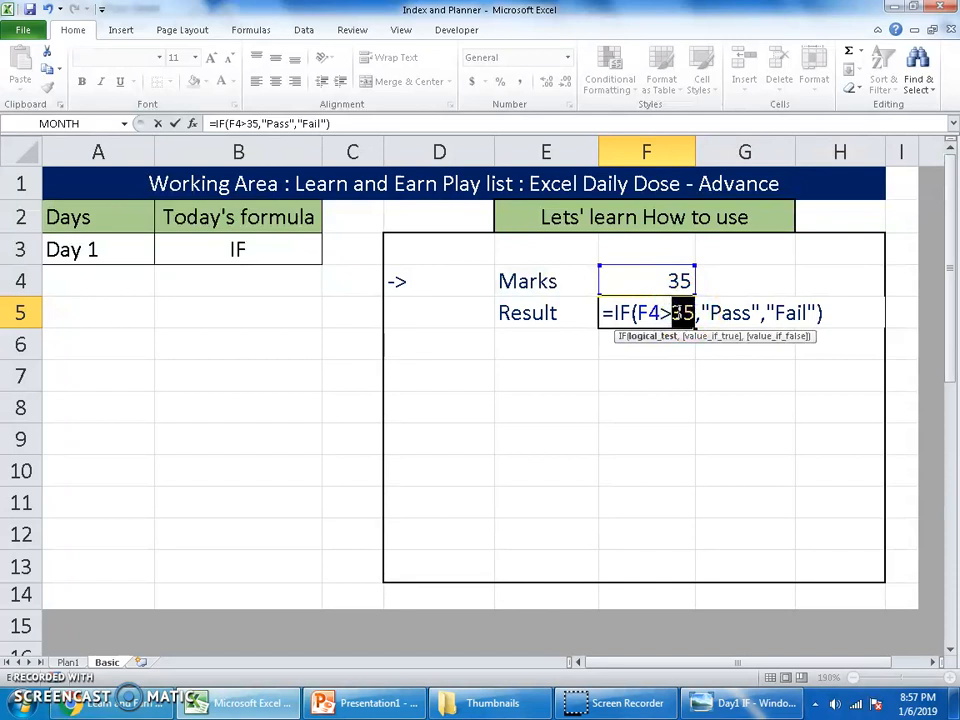
click(745, 313)
double_click(744, 314)
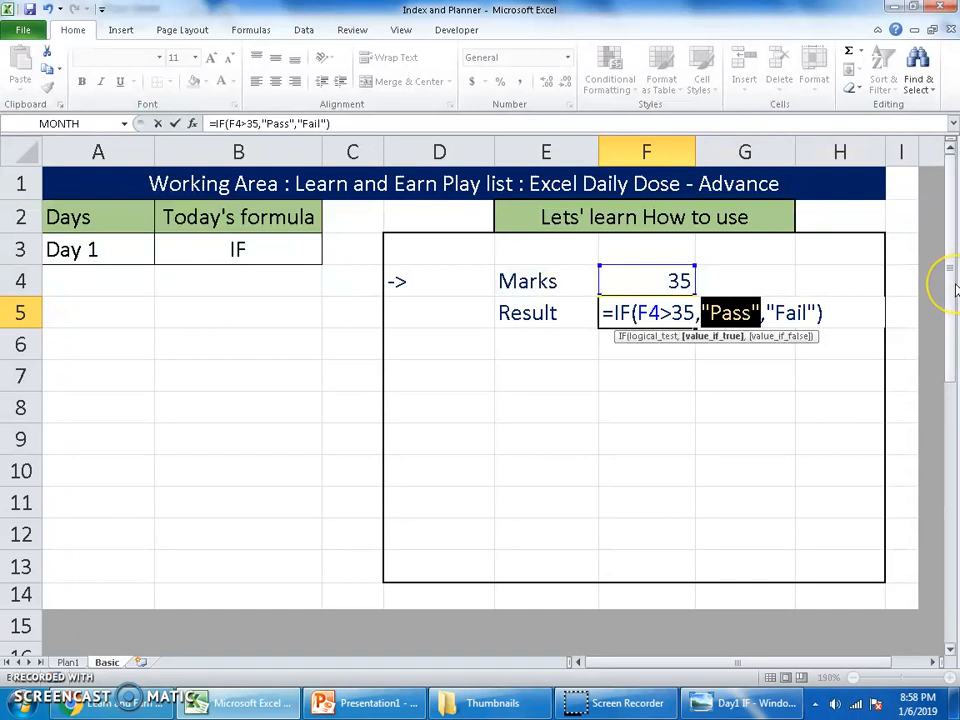
key(Return)
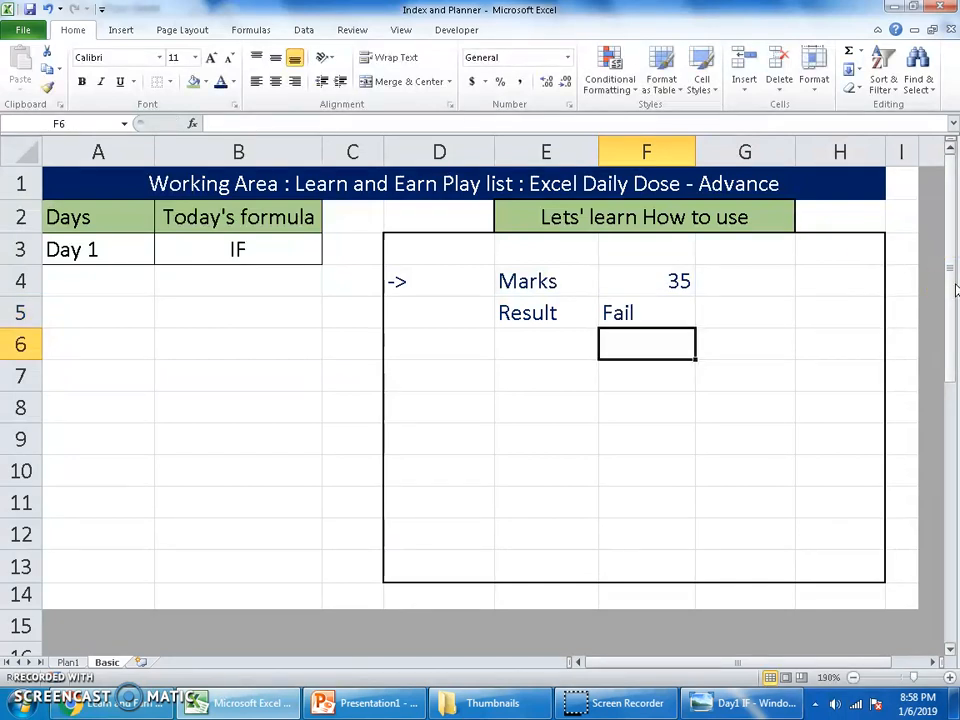
Step: Test the IF formula by entering marks of 36 and 20 in cell F4
key(Up)
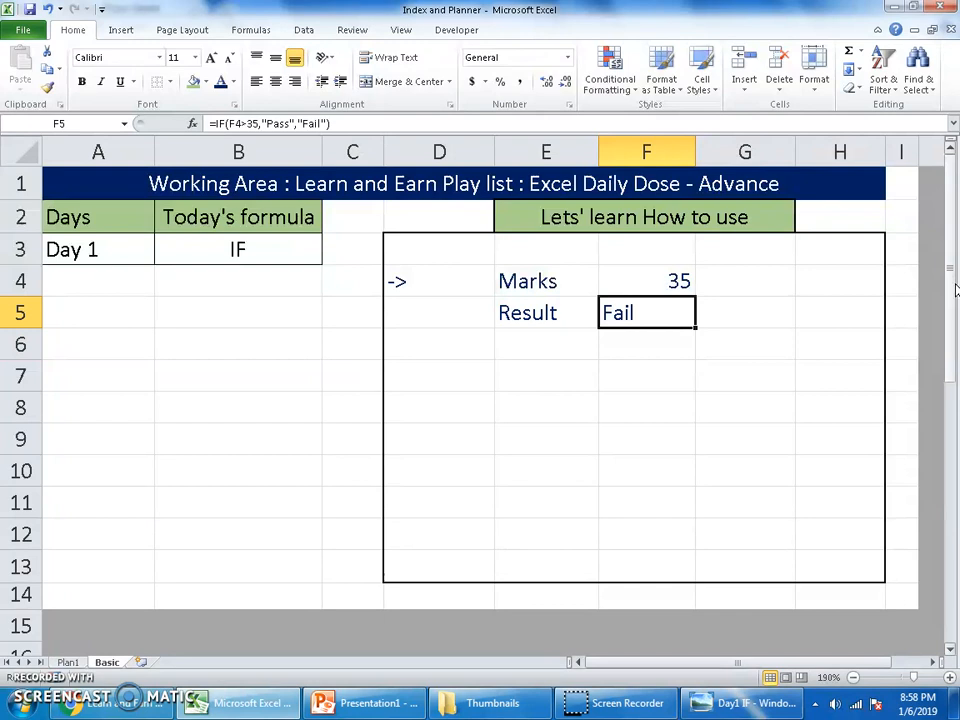
key(Up)
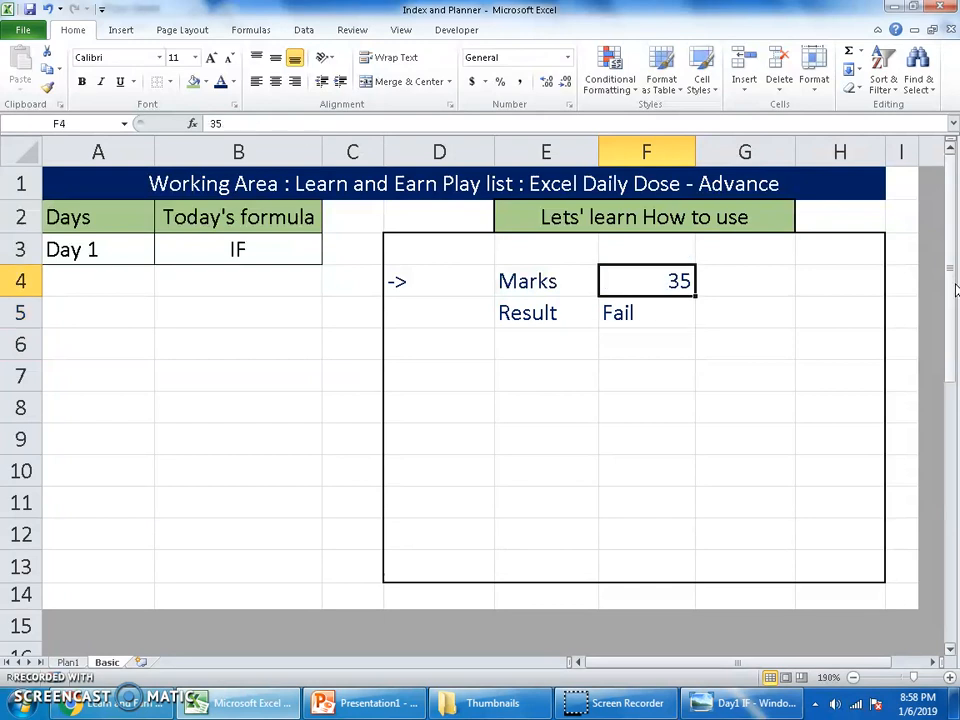
text(36)
key(Return)
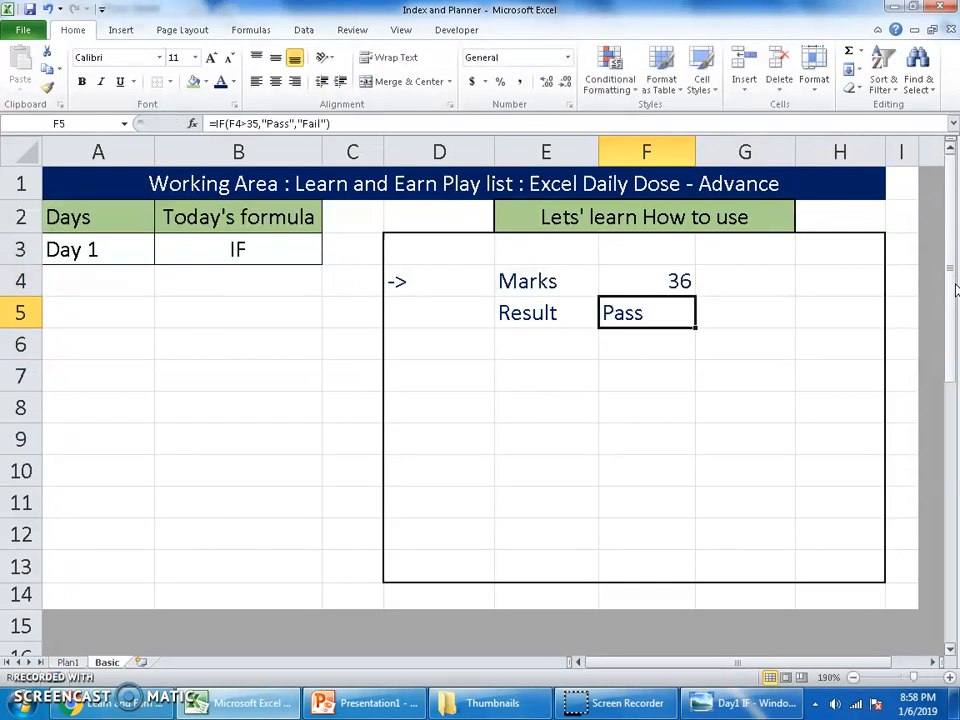
key(Up)
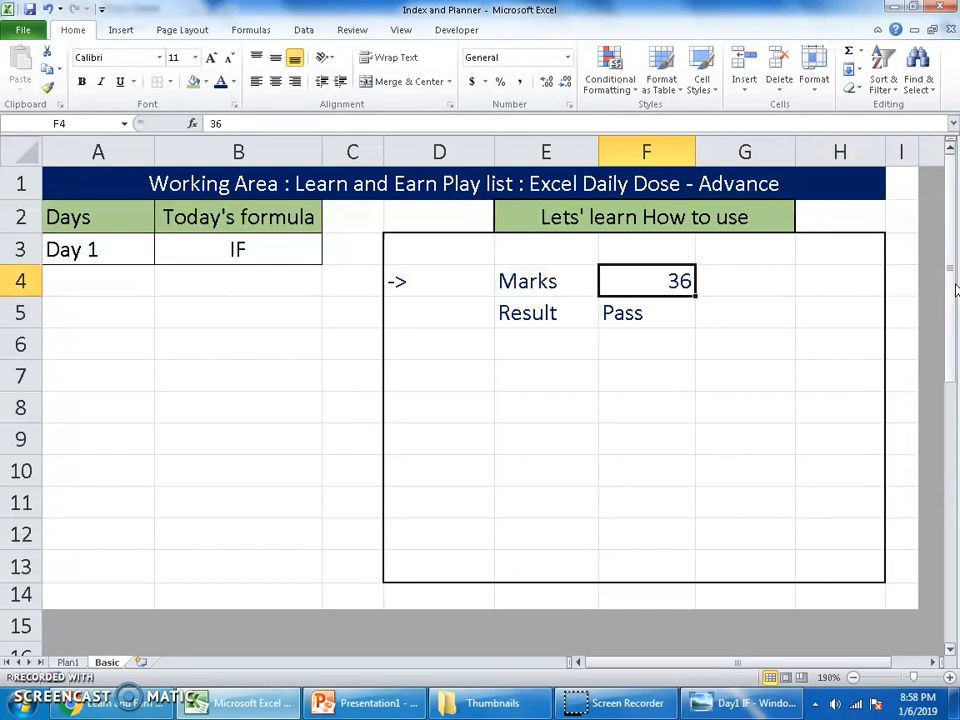
text(20)
key(Return)
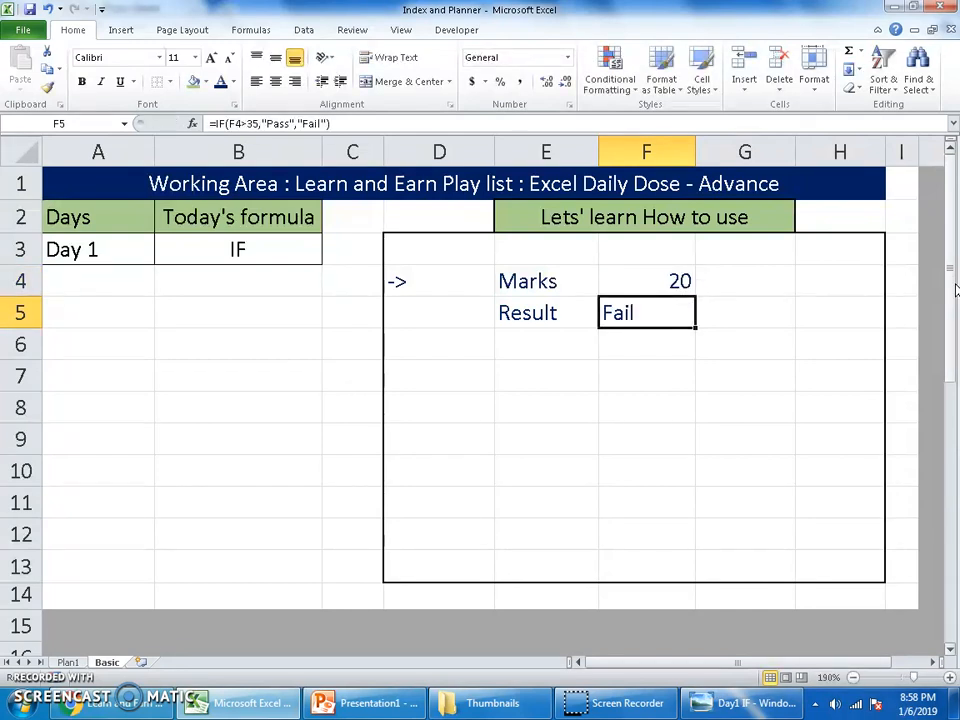
Step: Center the result in cell F5 horizontally
click(275, 81)
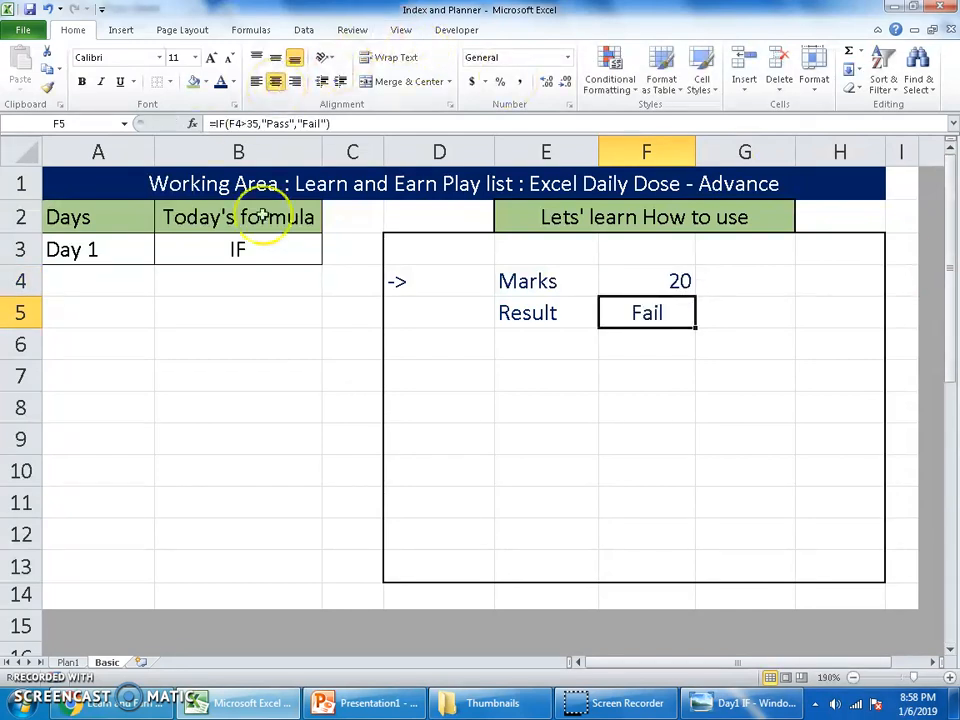
click(653, 273)
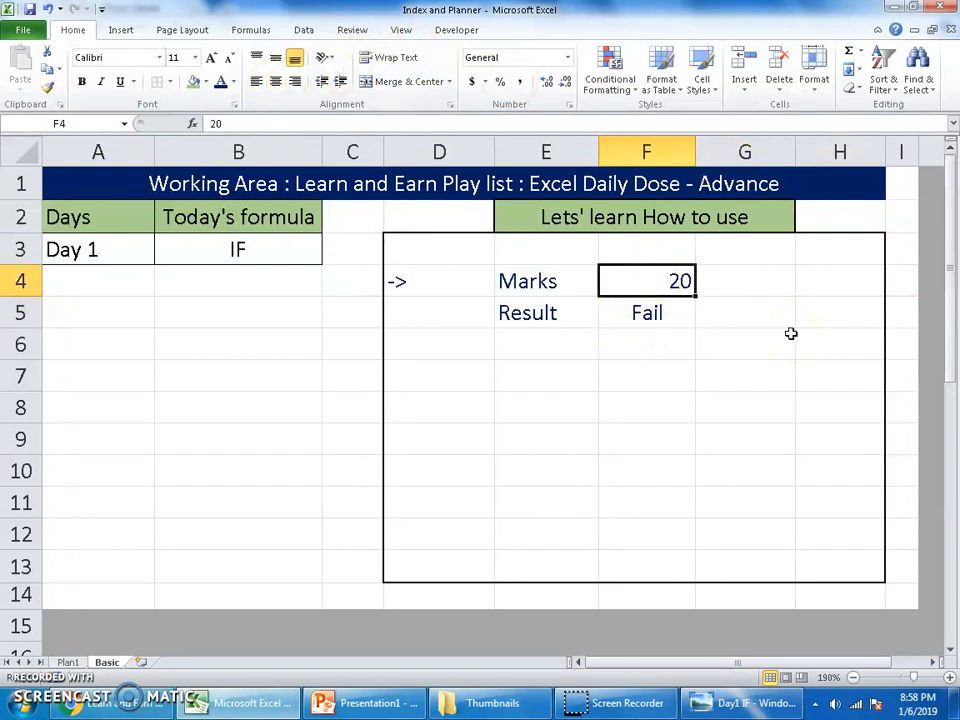
key(Down)
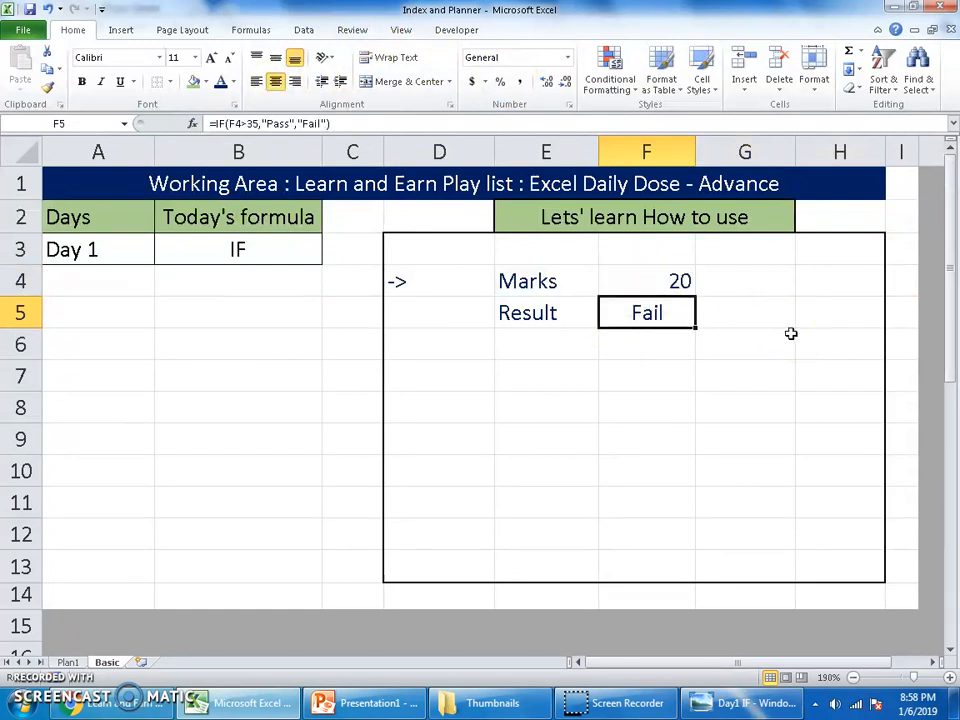
Step: Test the formula again with marks of 50 in cell F4, and set the marks back to 35
key(Up)
text(50)
key(Return)
key(Up)
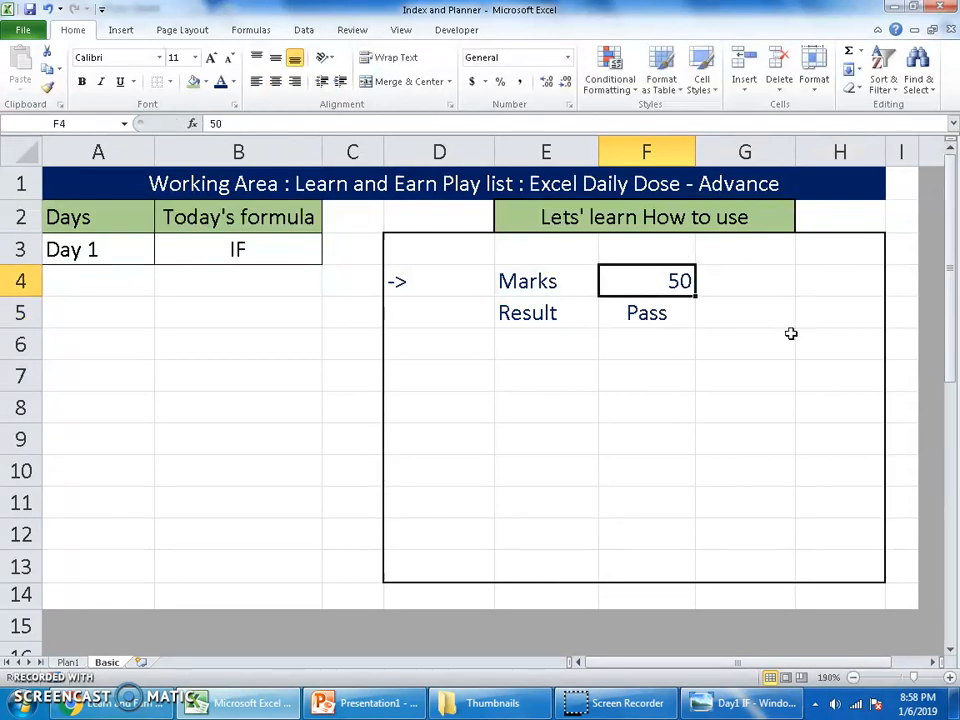
text(35)
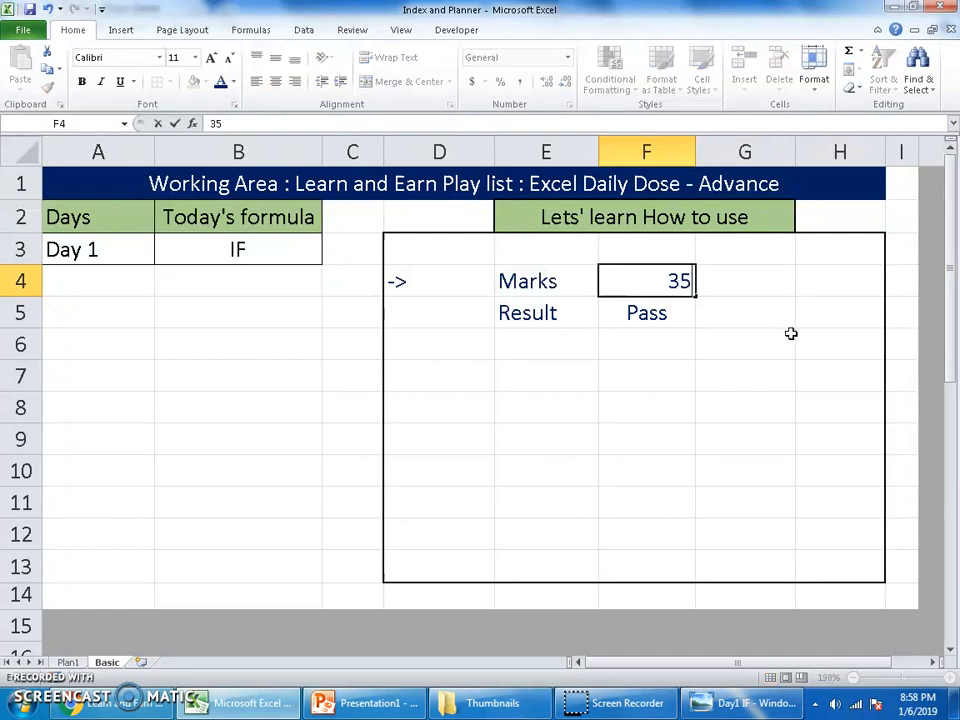
key(Return)
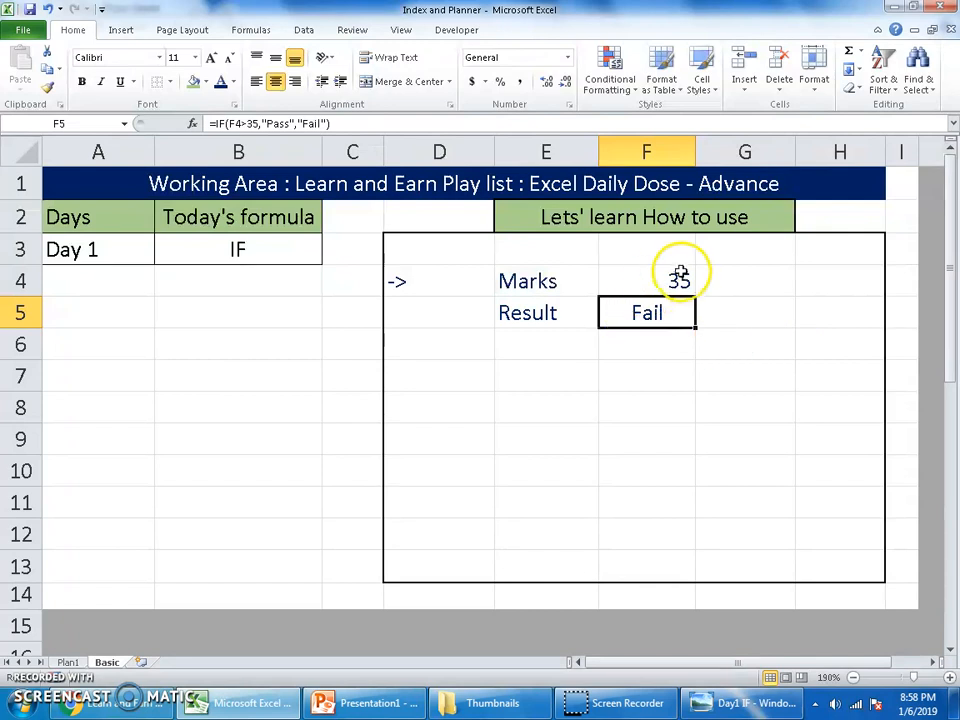
Step: Change the logical test of the IF formula in cell F5 to F4>=35 so that marks of exactly 35 pass
key(Down)
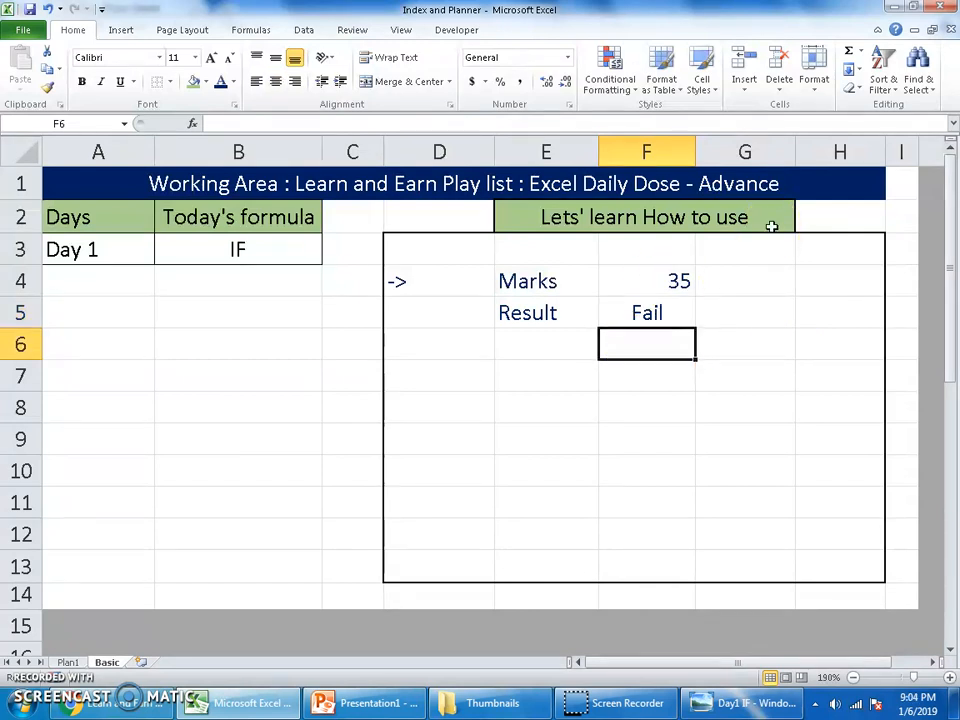
click(677, 306)
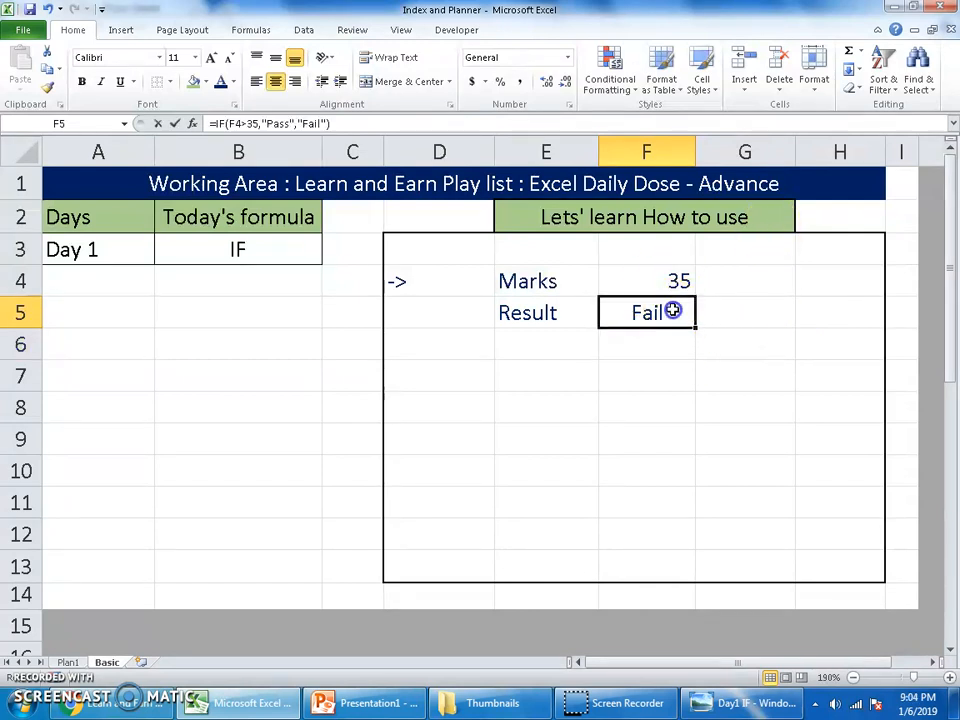
double_click(673, 309)
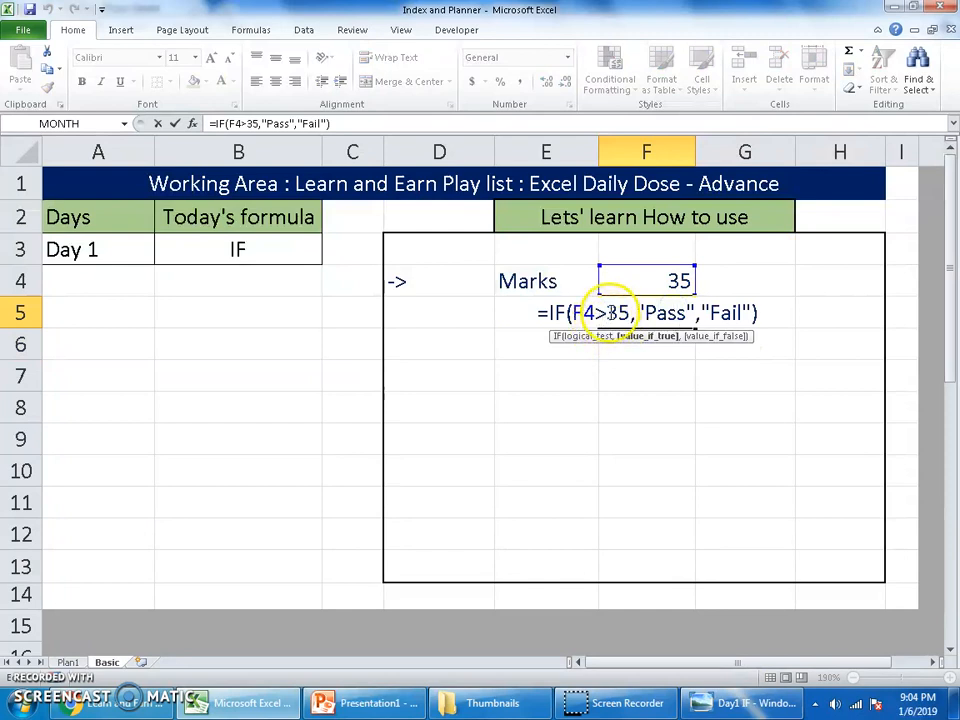
drag(607, 314, 600, 313)
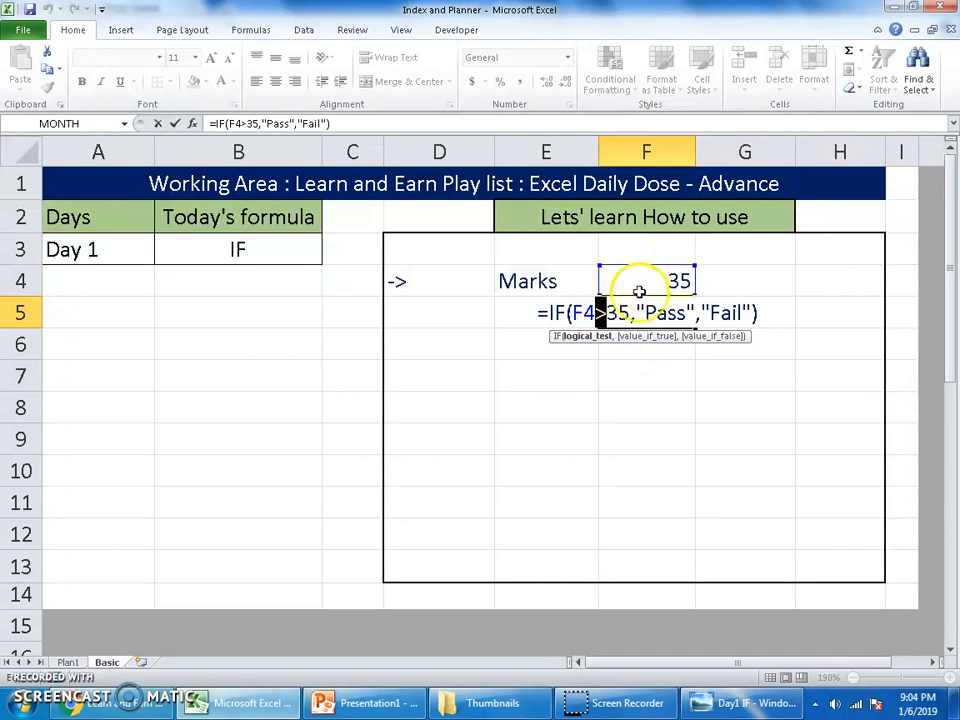
key(Right)
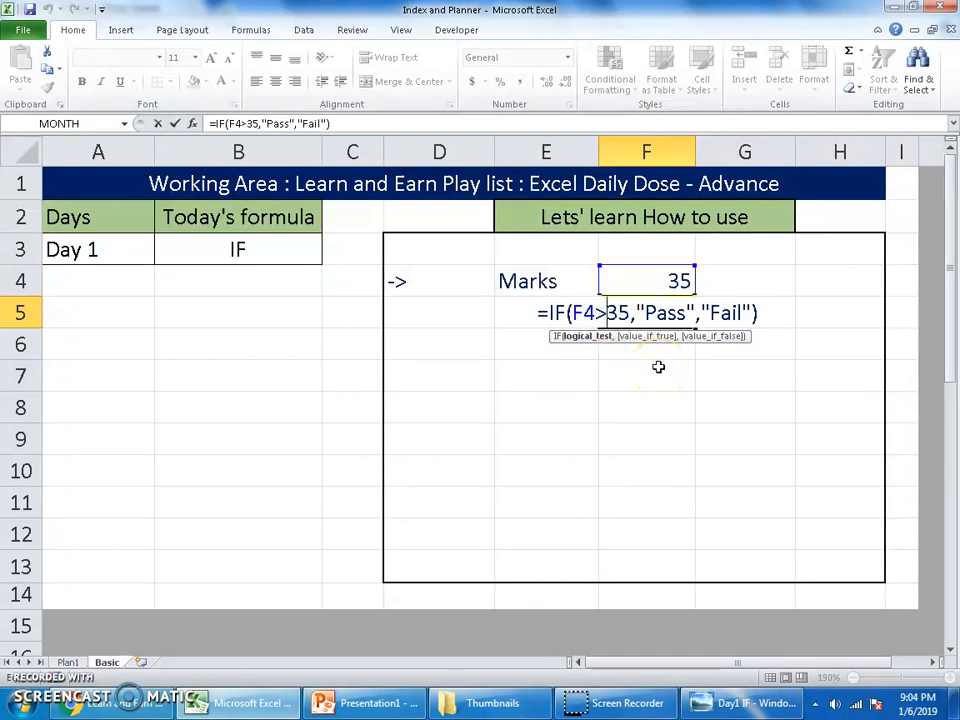
text(=)
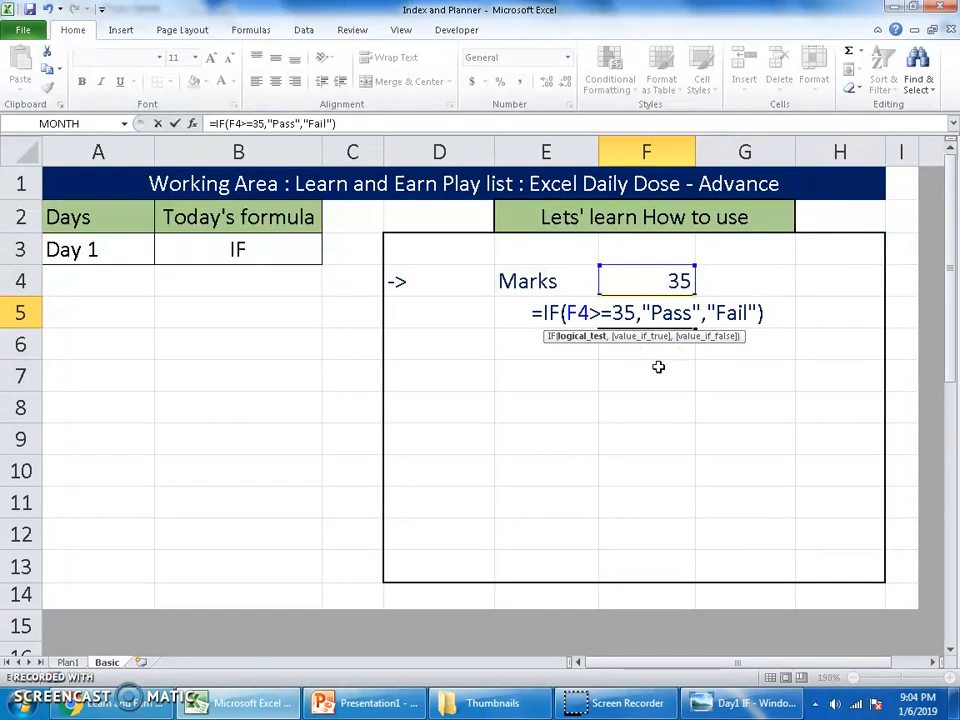
click(692, 313)
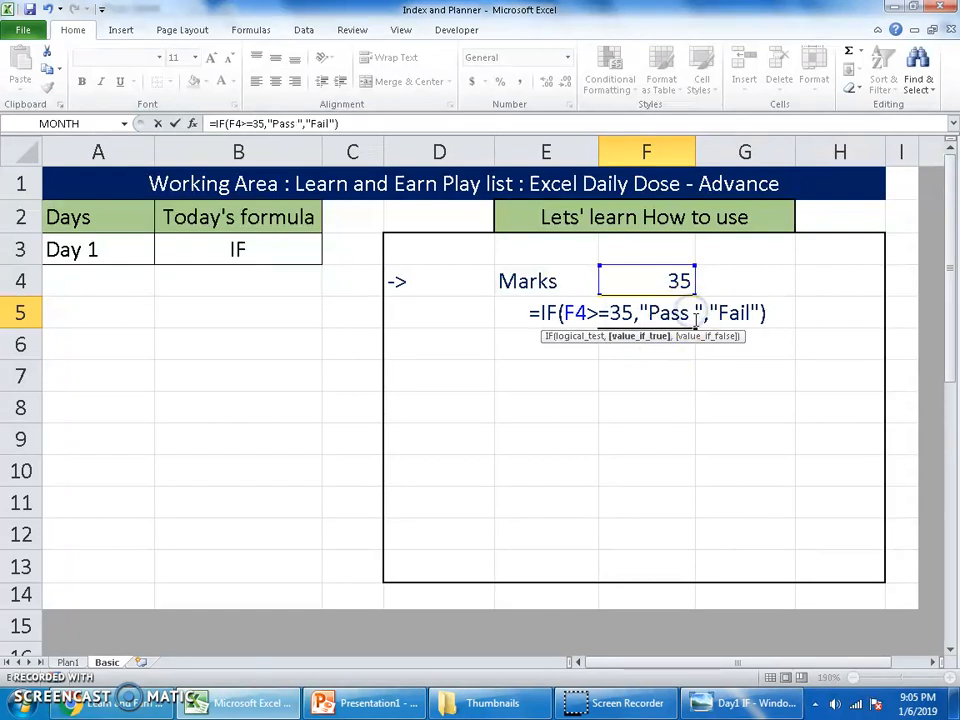
key(Return)
click(690, 318)
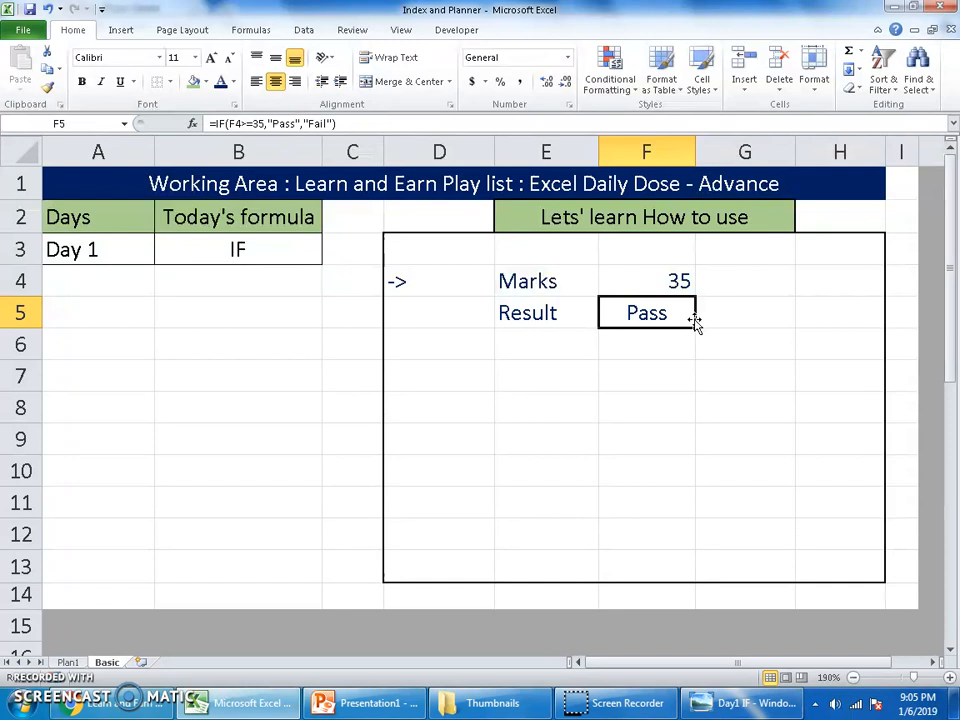
double_click(694, 318)
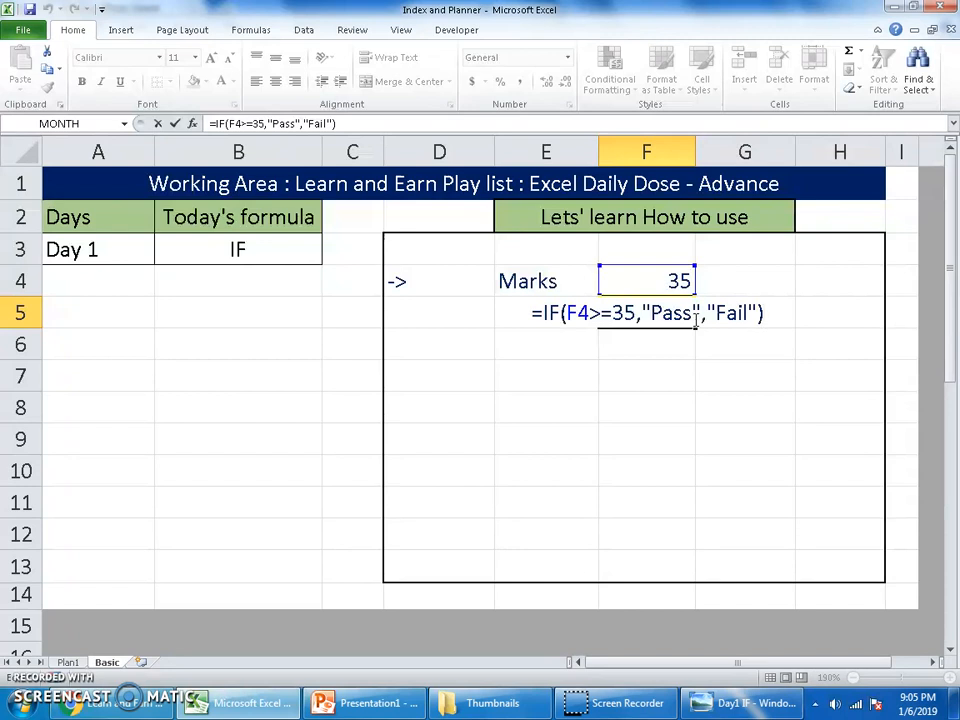
key(ctrl+Return)
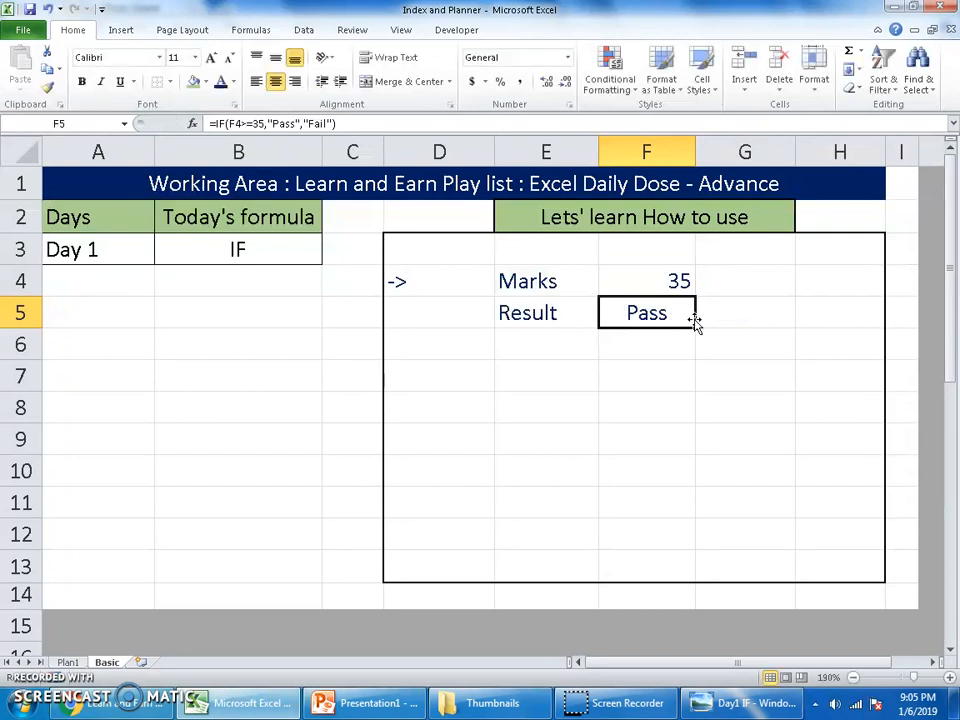
Step: Show the Day1 IF image in Windows Photo Viewer, and switch to the Learn and Earn YouTube channel in the browser
click(765, 703)
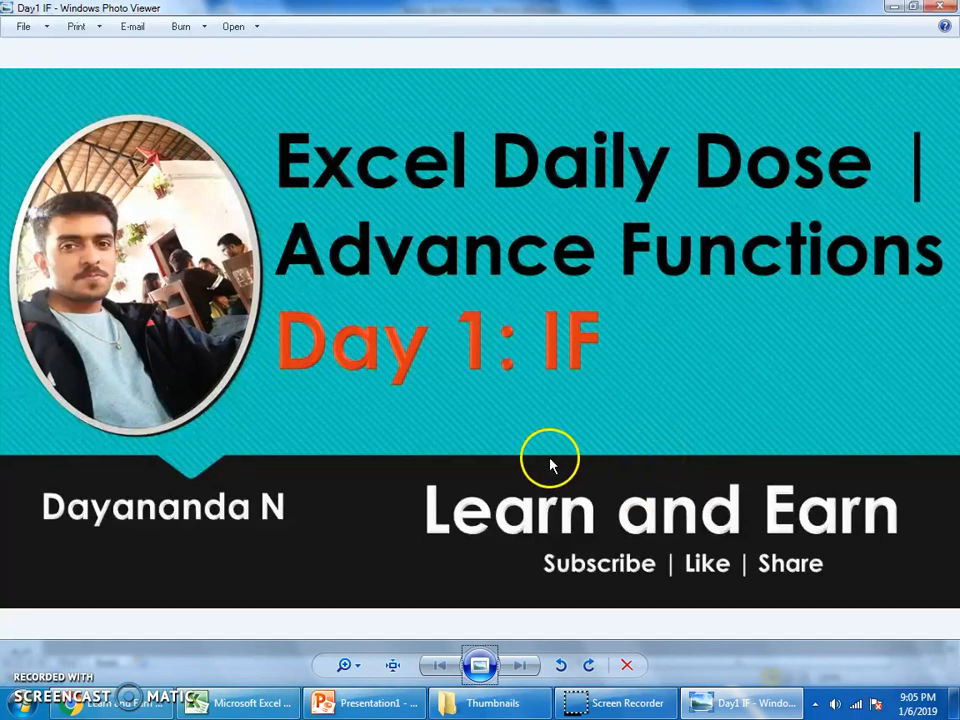
click(110, 703)
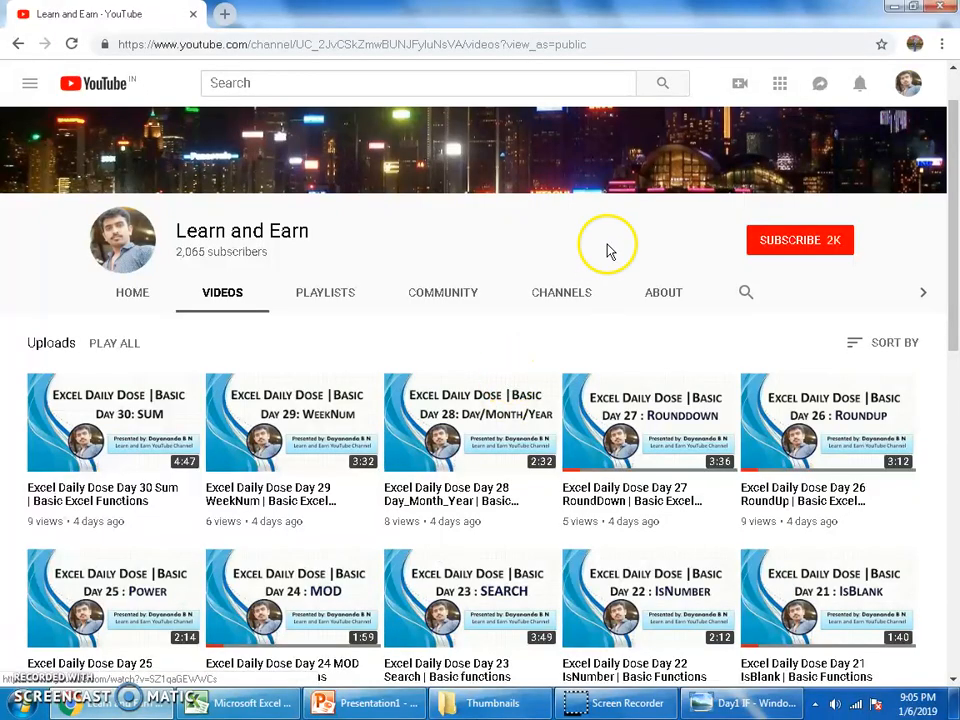